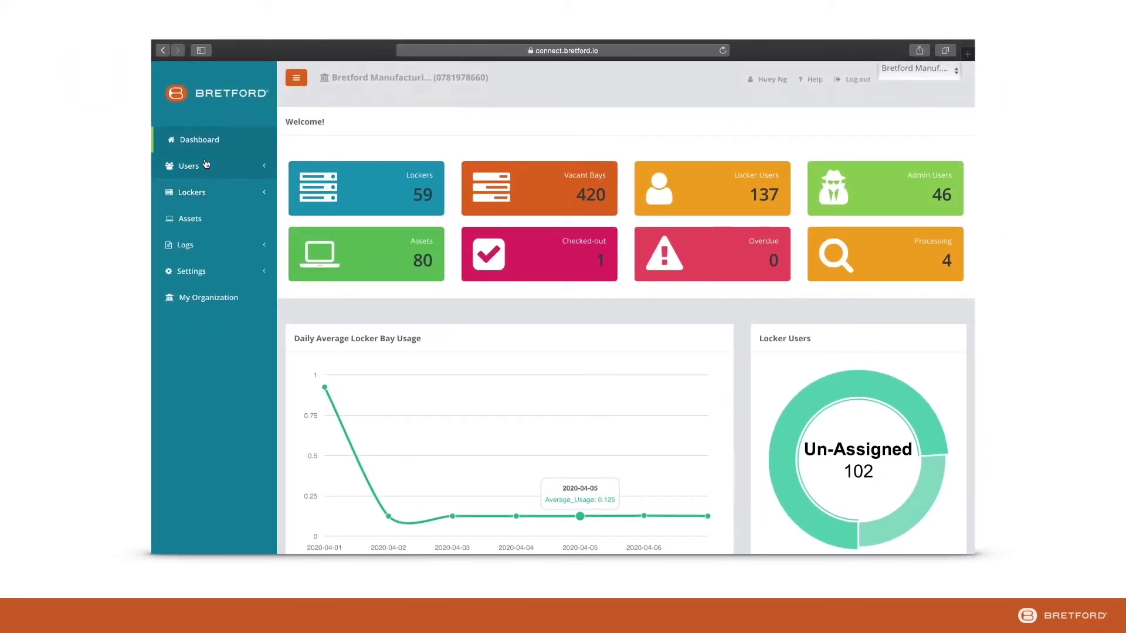
Start a new locker user under Users > Locker Users, assigned to Bretford HQ.
click(206, 165)
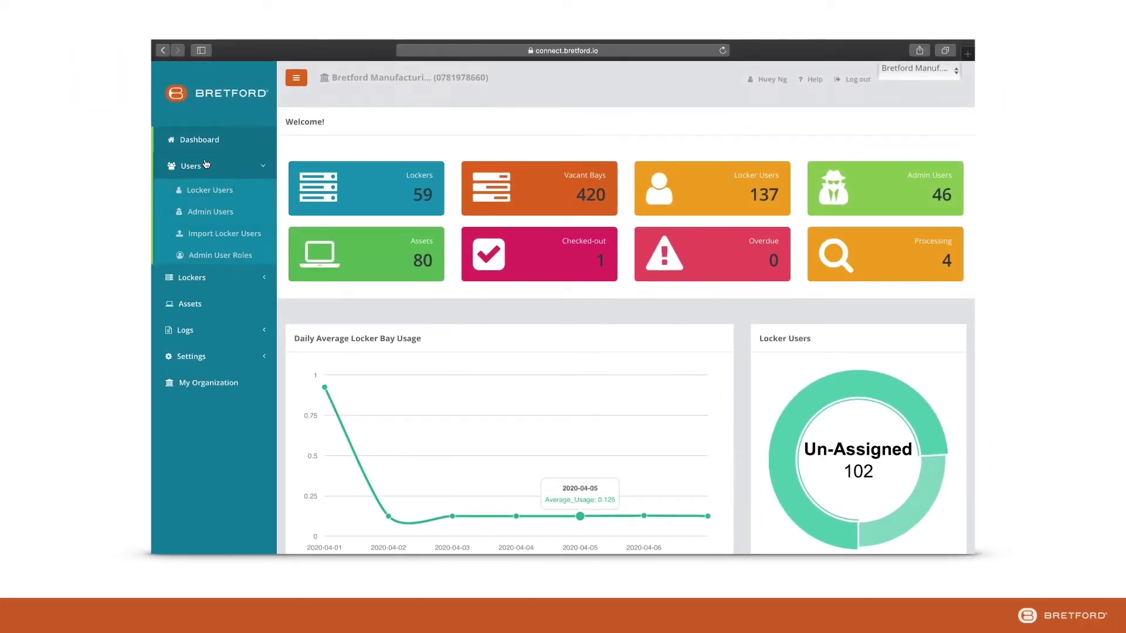
click(205, 191)
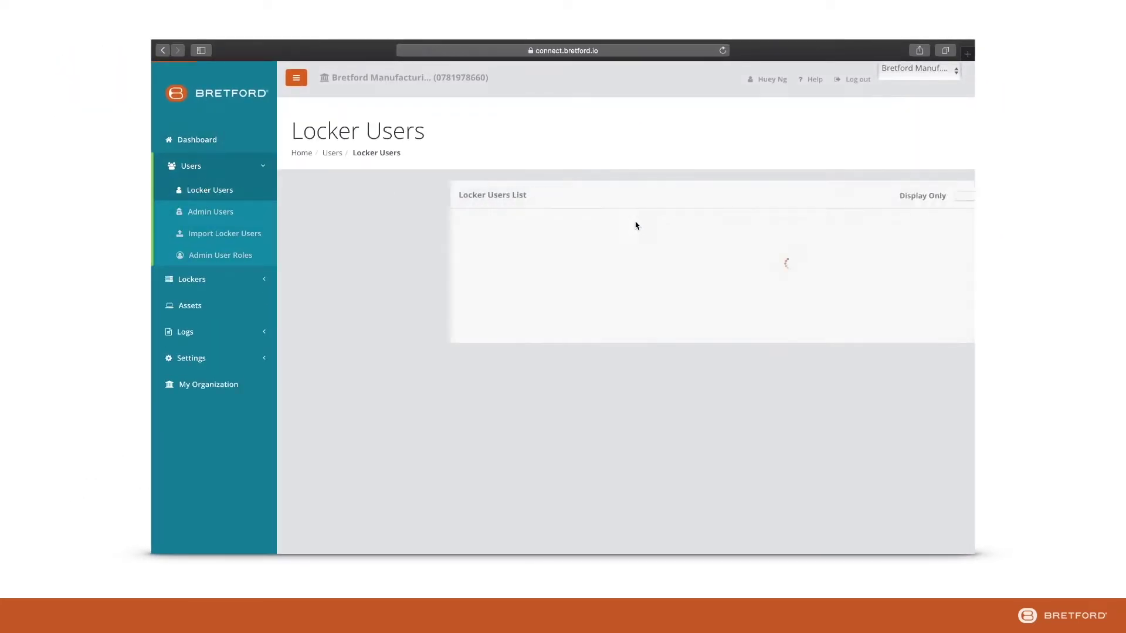
click(863, 198)
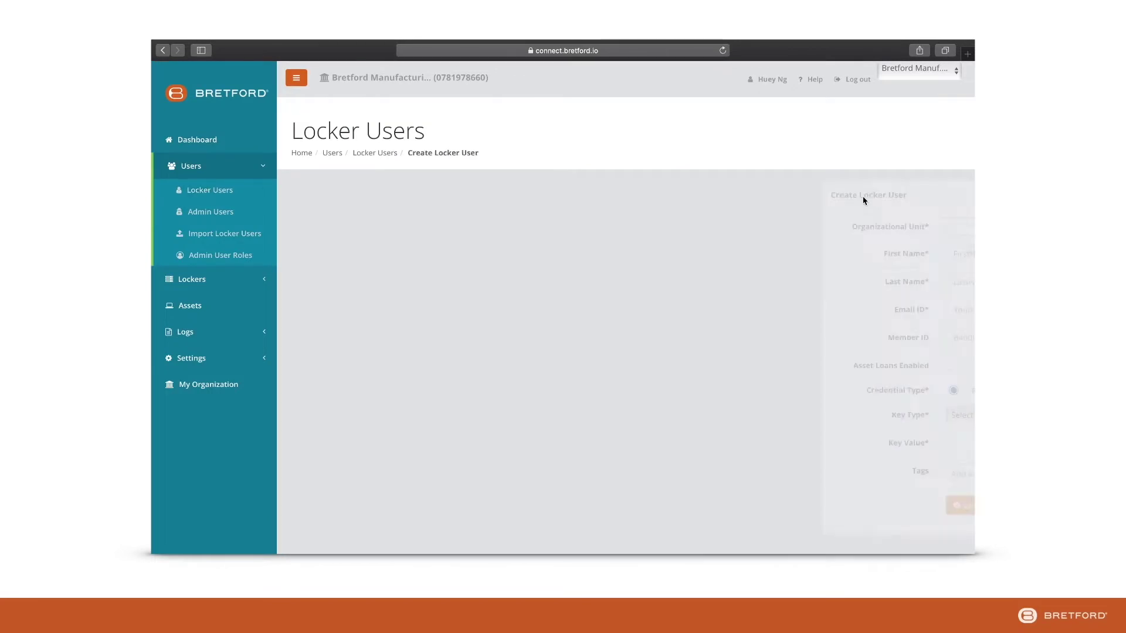
click(568, 226)
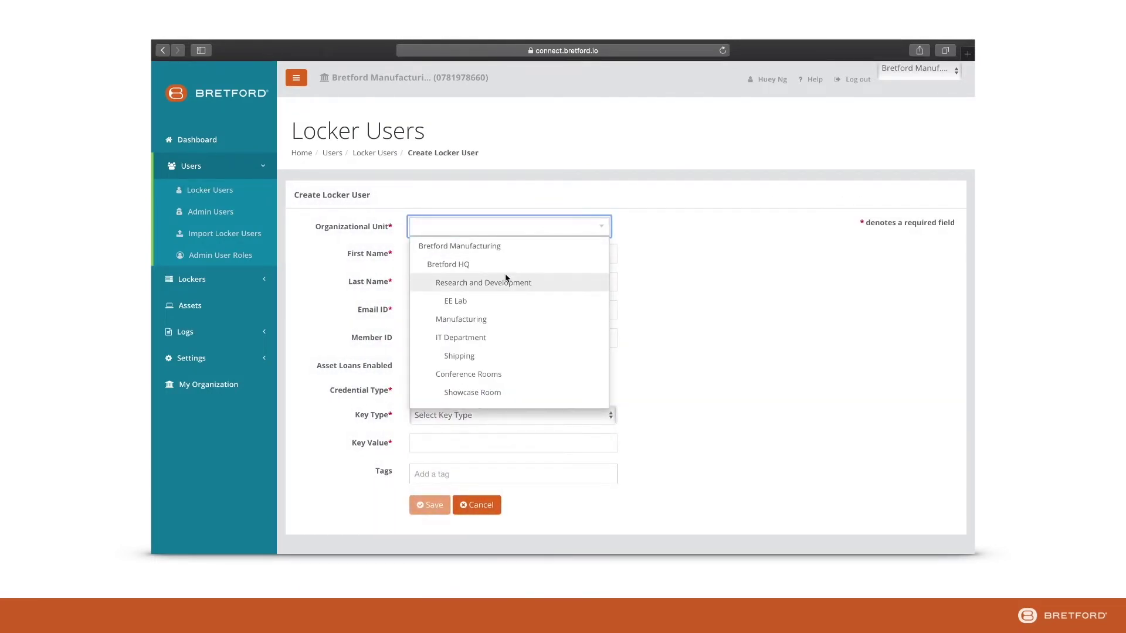
click(504, 266)
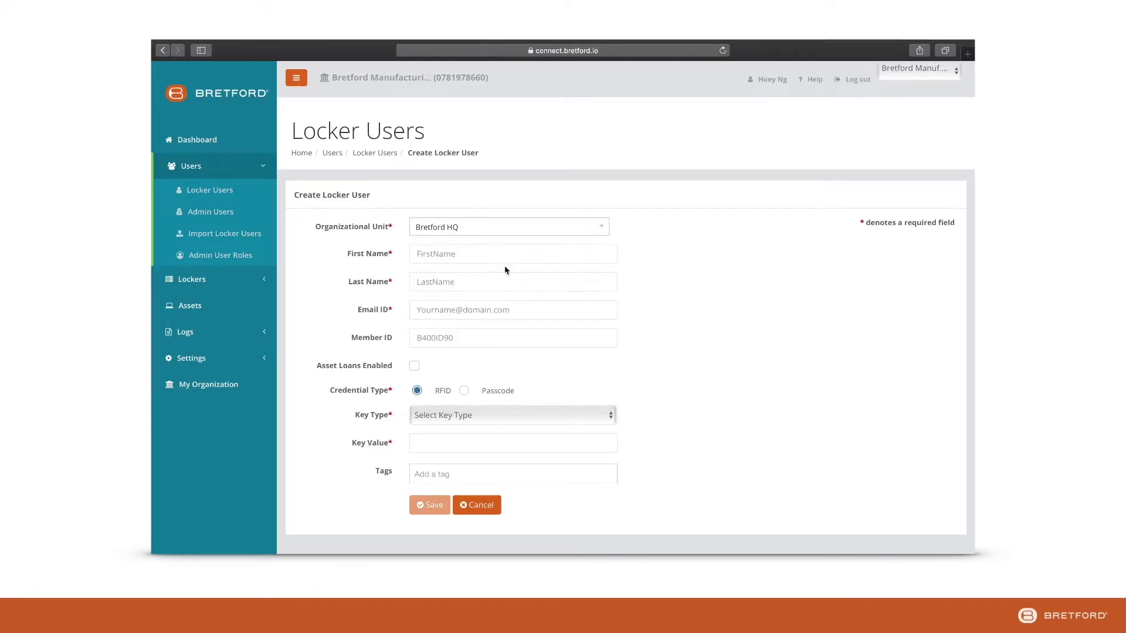
Enter the user's first name, last name and e-mail address.
click(465, 260)
text(Jane)
key(Tab)
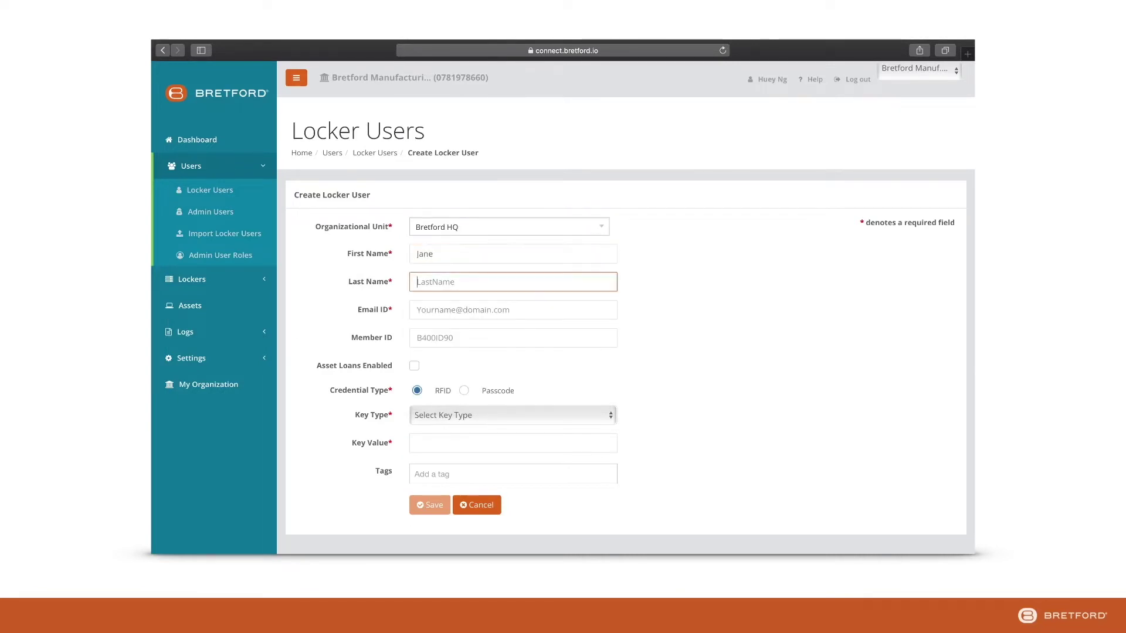
text(Doe)
key(Tab)
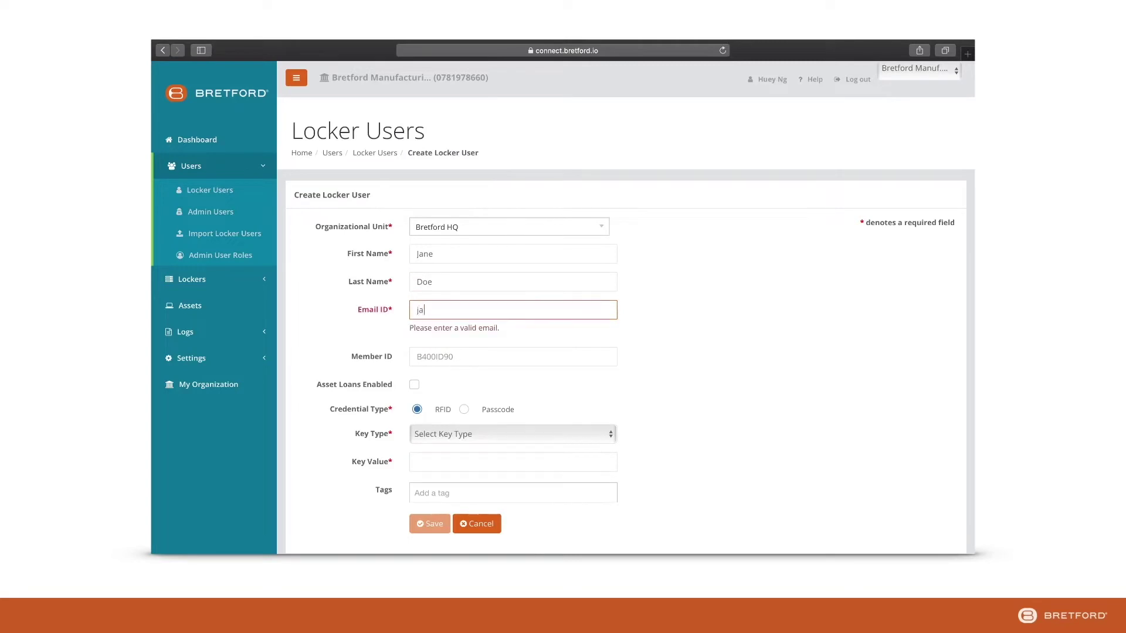
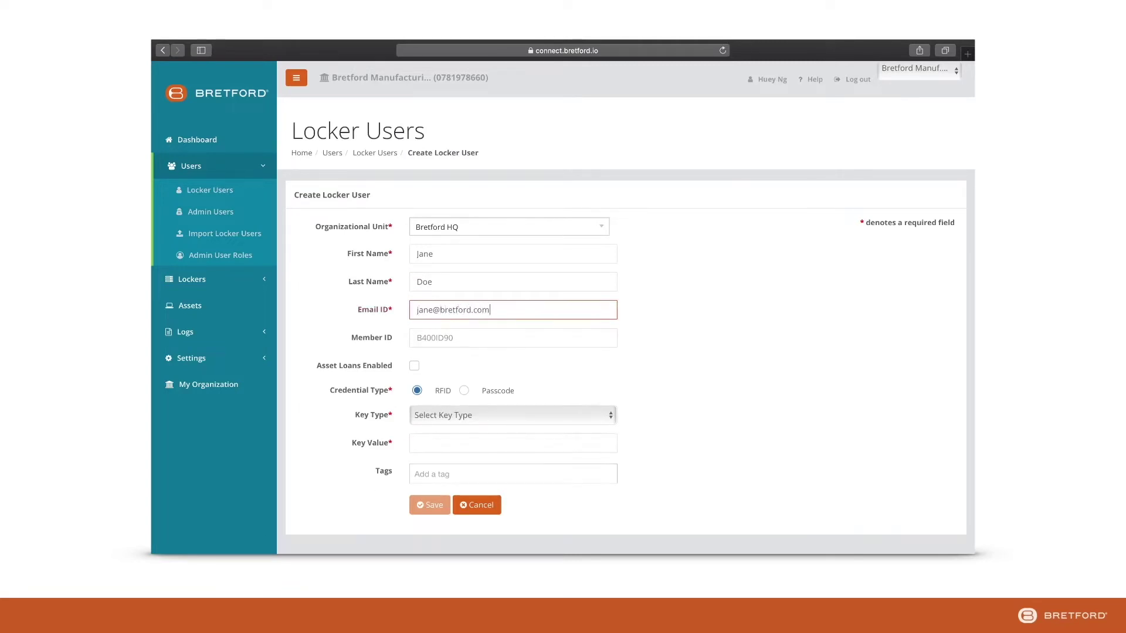
key(Tab)
key(Tab)
Enable asset loans, set a PIN passcode with the user's code, and save the user.
click(414, 365)
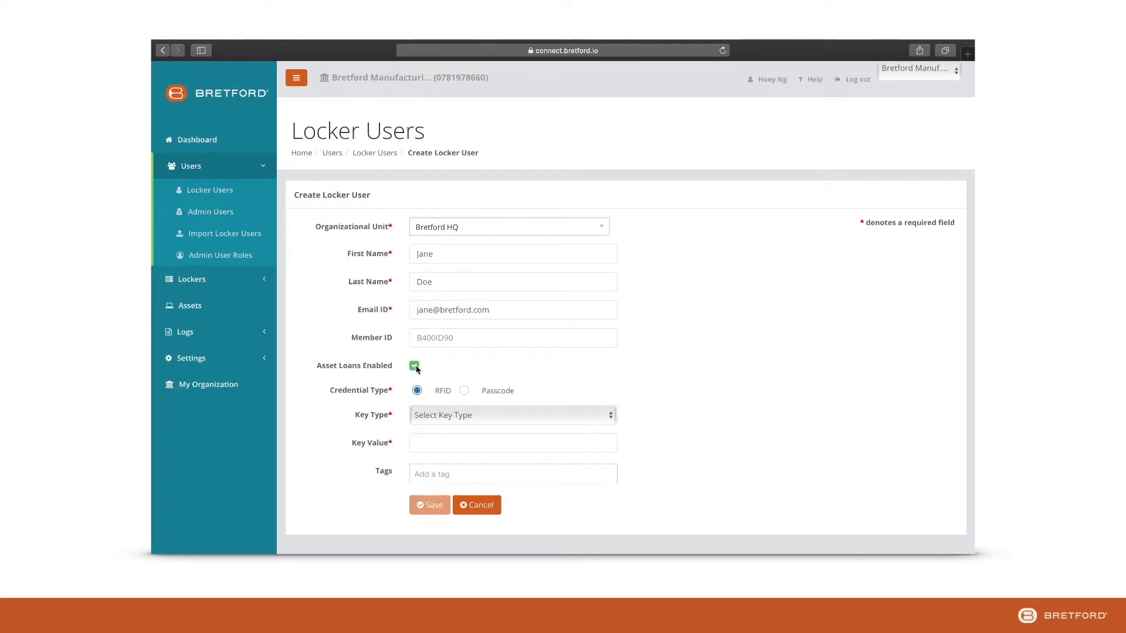
click(464, 390)
click(453, 415)
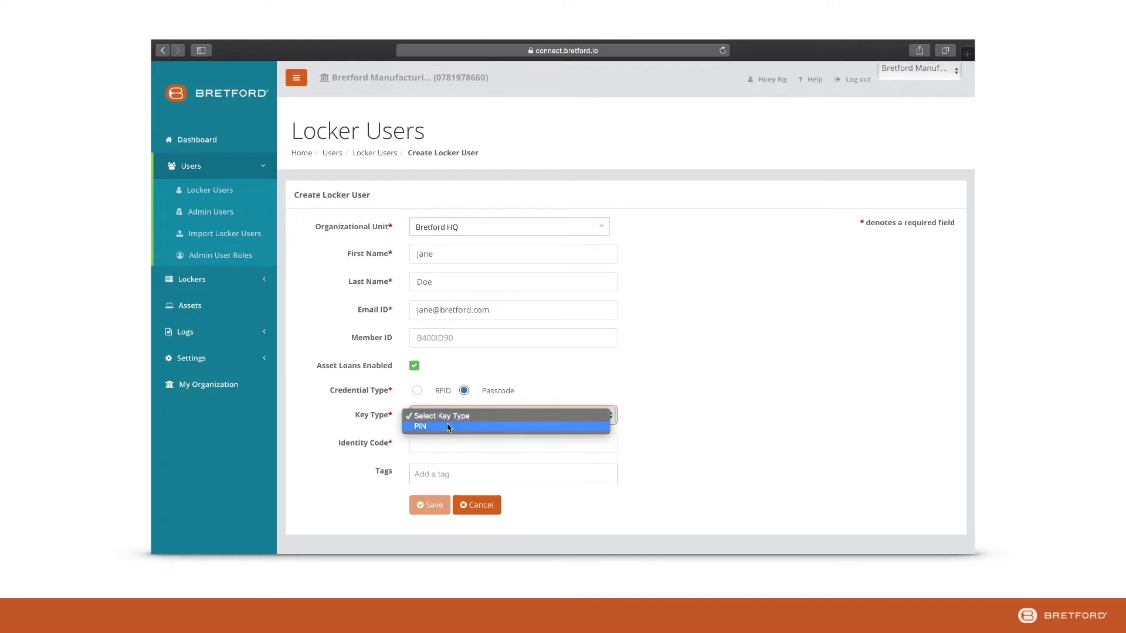
click(446, 426)
click(510, 442)
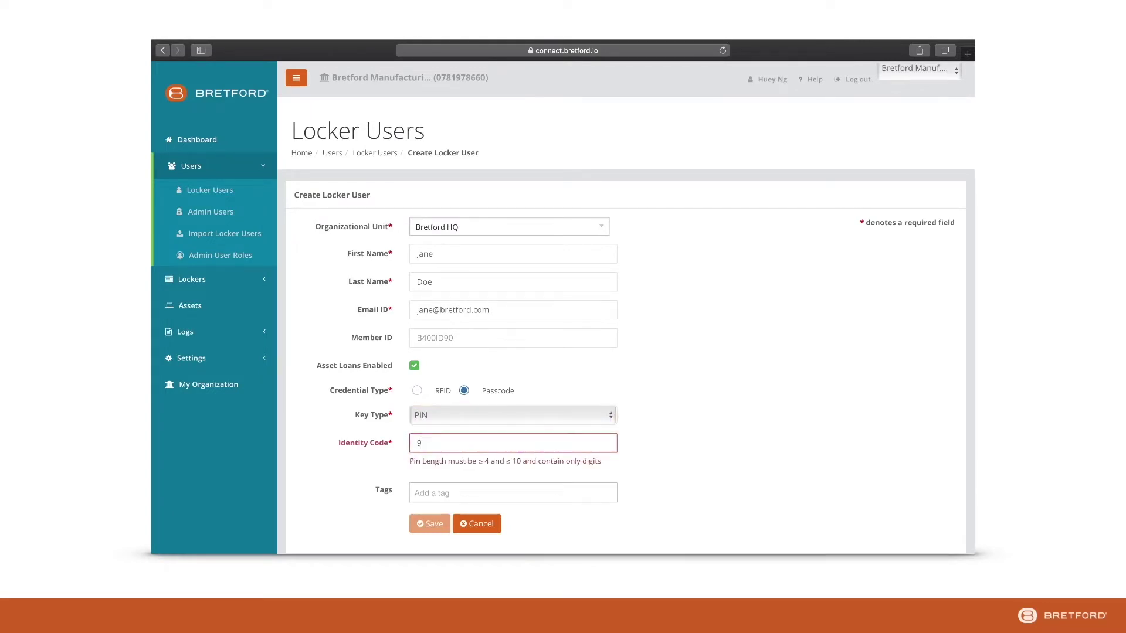
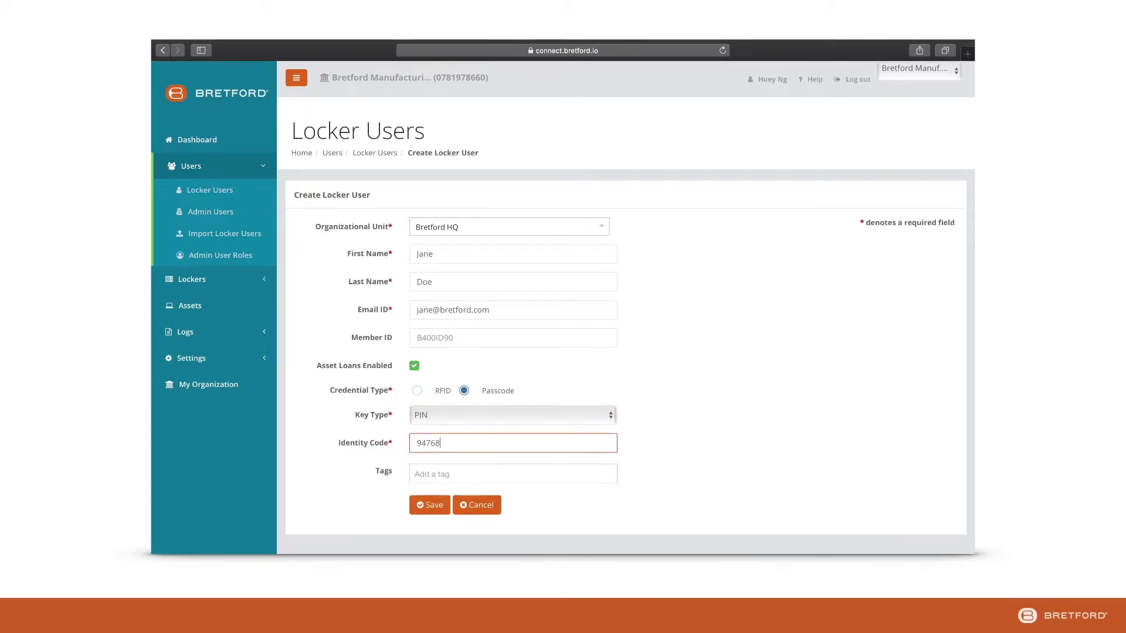
click(441, 505)
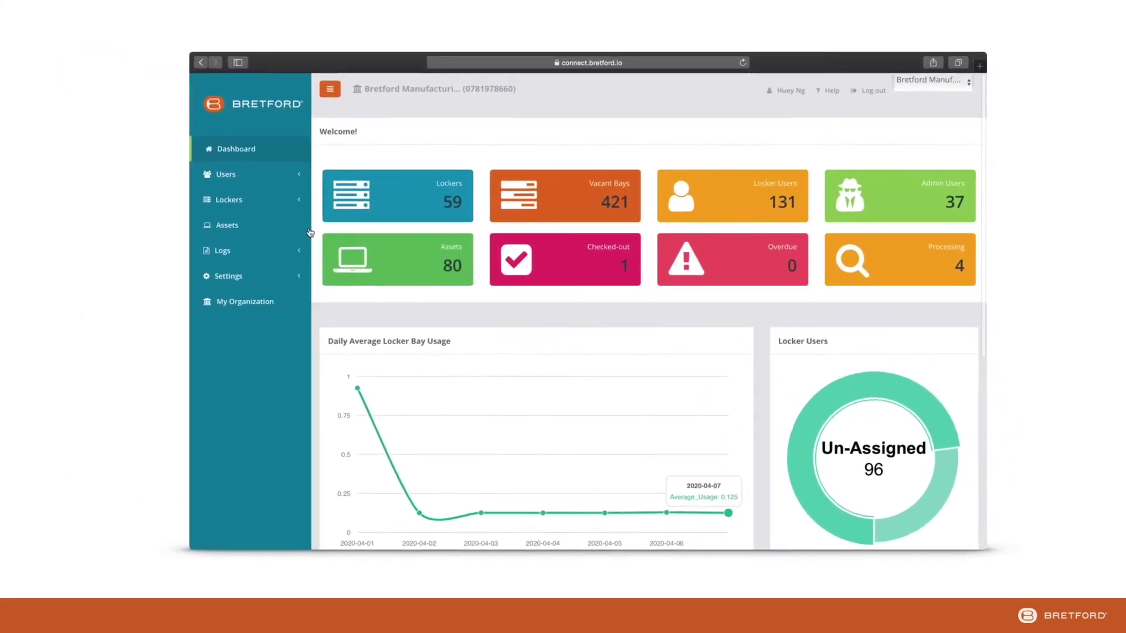
Go to the Assets list and begin adding a new asset.
click(263, 227)
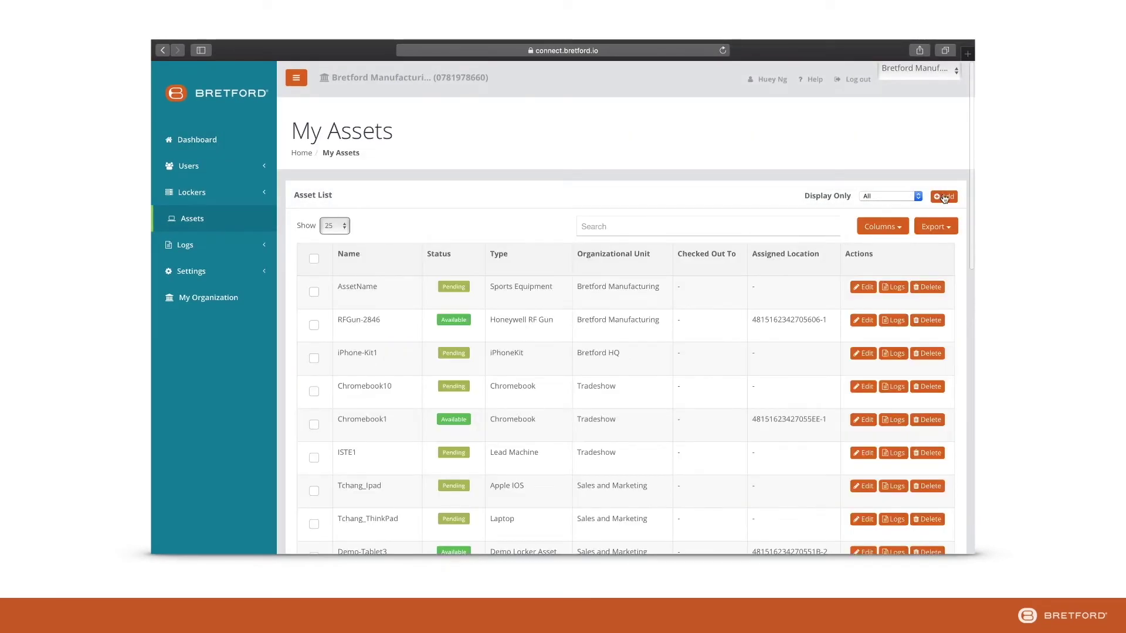
click(944, 197)
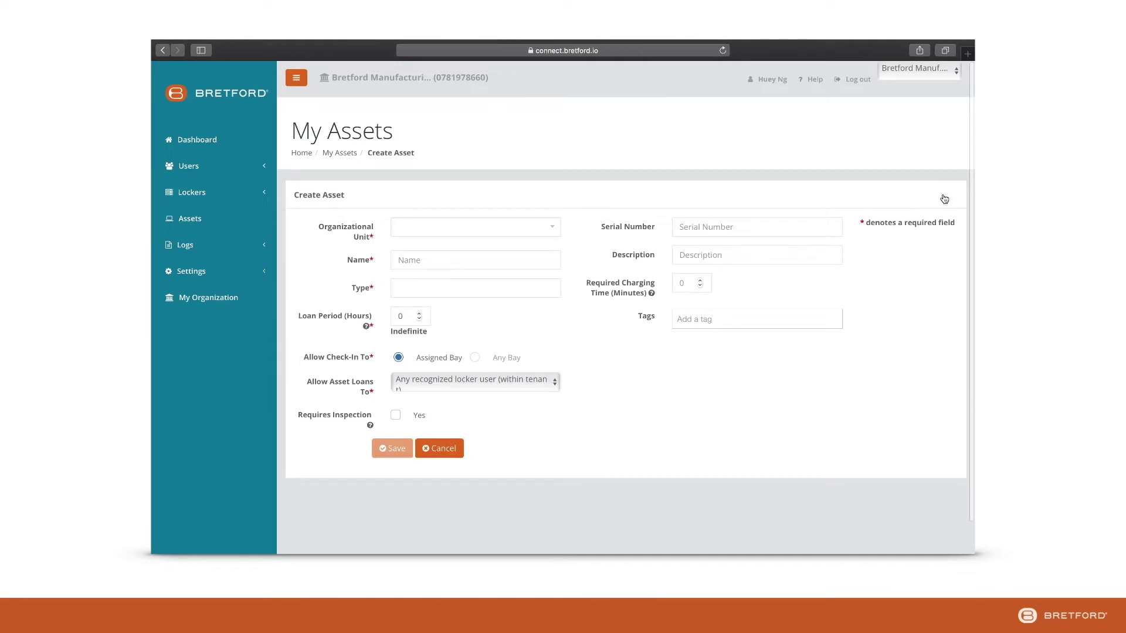
Create a Laptop asset named Demo1 in Bretford HQ.
click(549, 227)
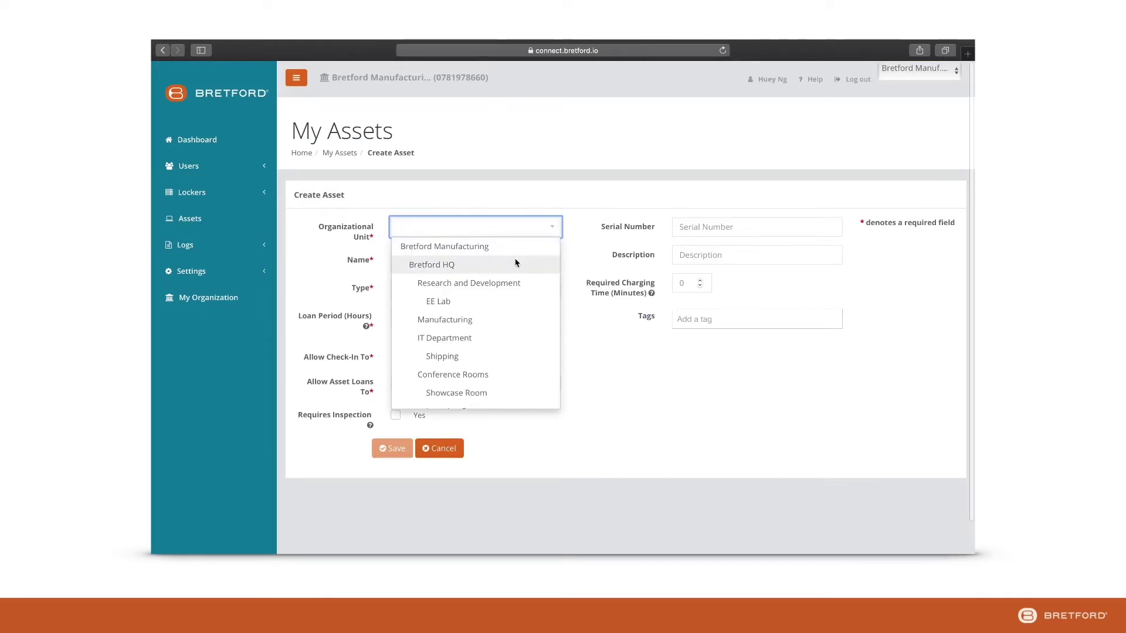
click(516, 263)
click(490, 258)
text(Demo1)
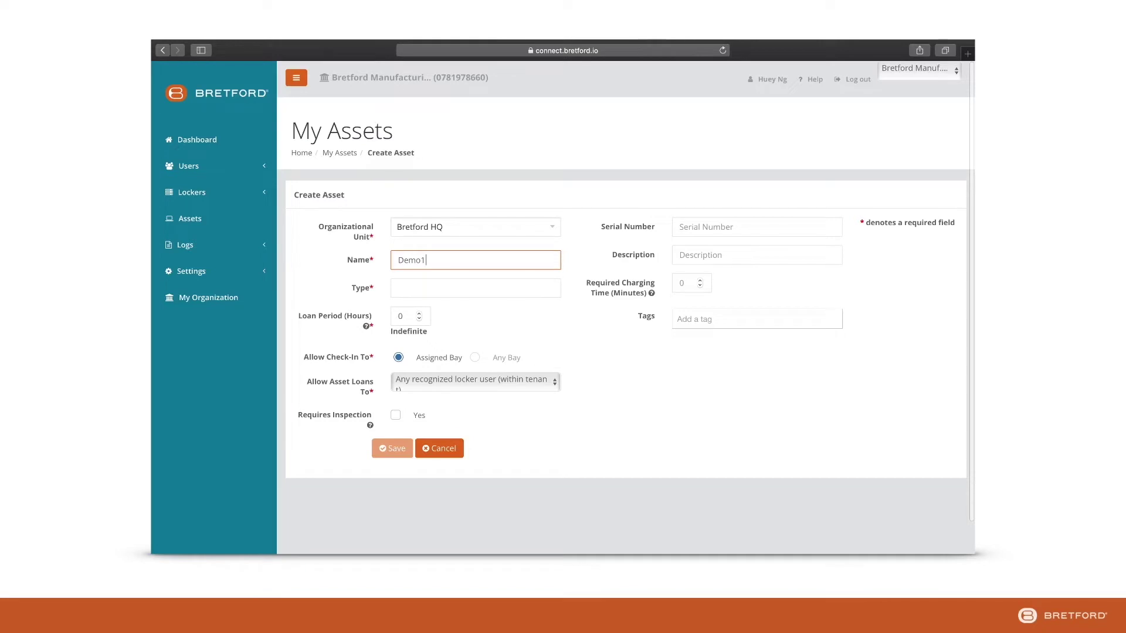
key(Tab)
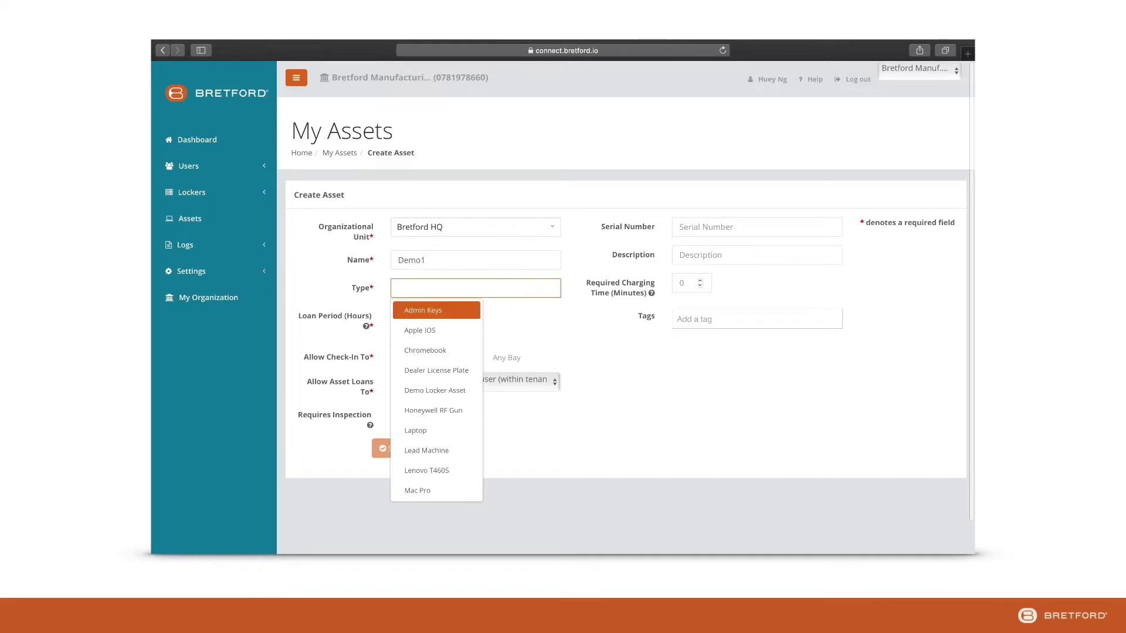
text(L)
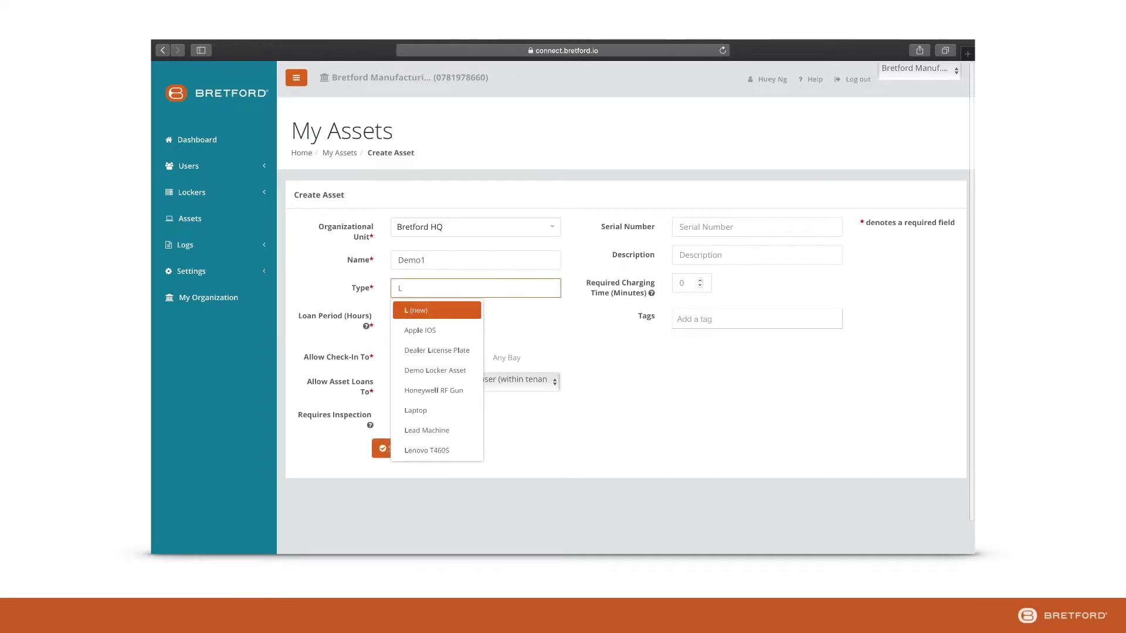
text(ap)
click(457, 328)
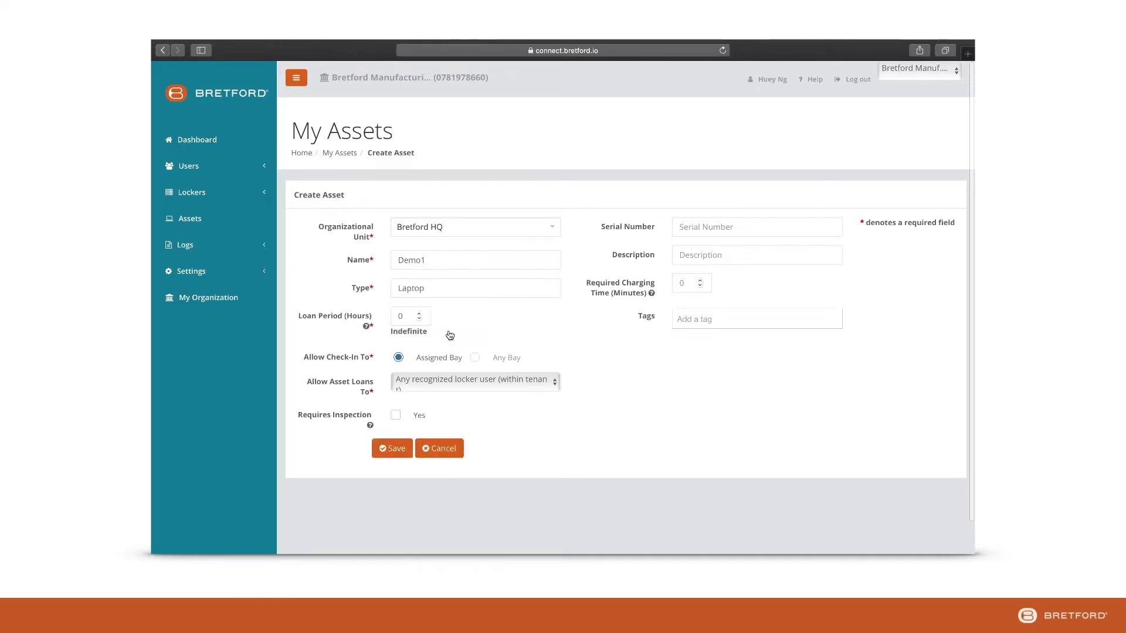
click(420, 314)
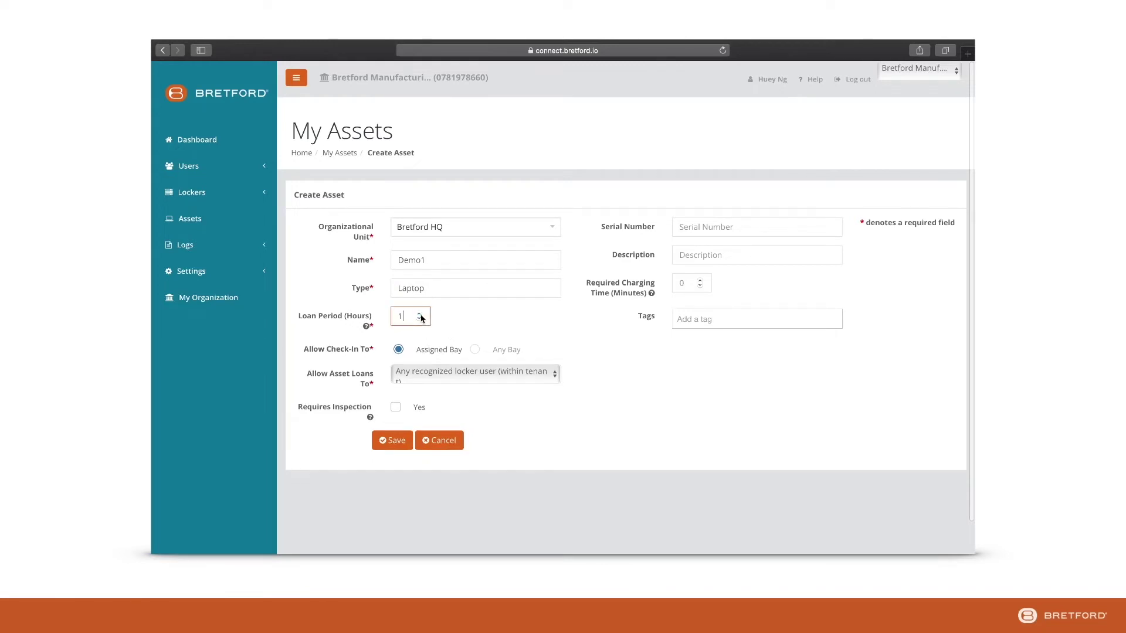
click(435, 372)
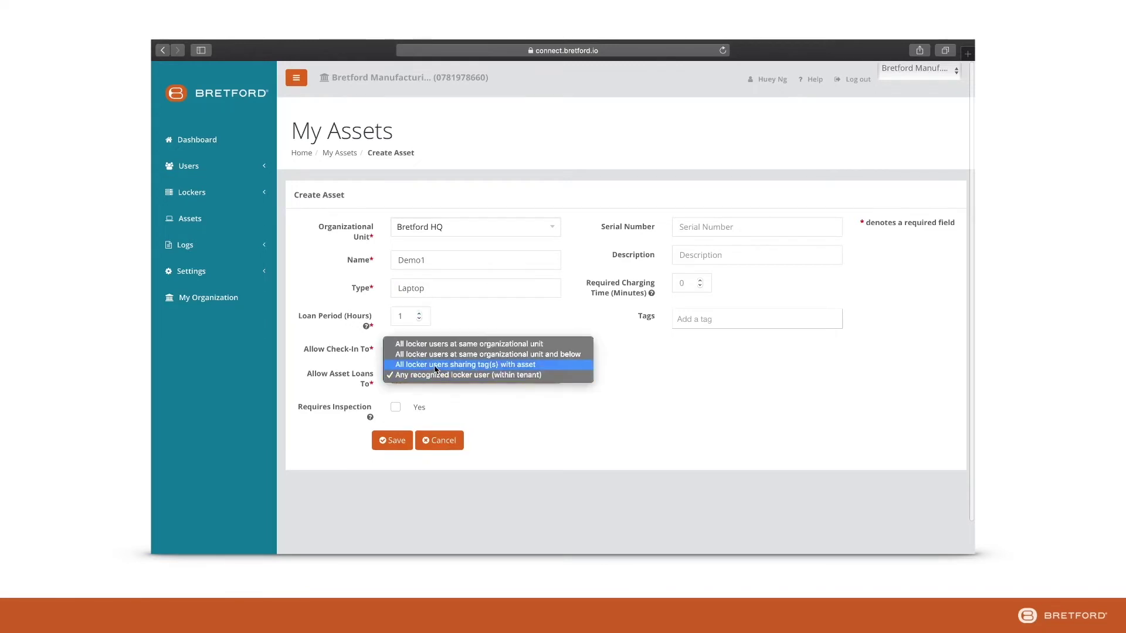
click(436, 354)
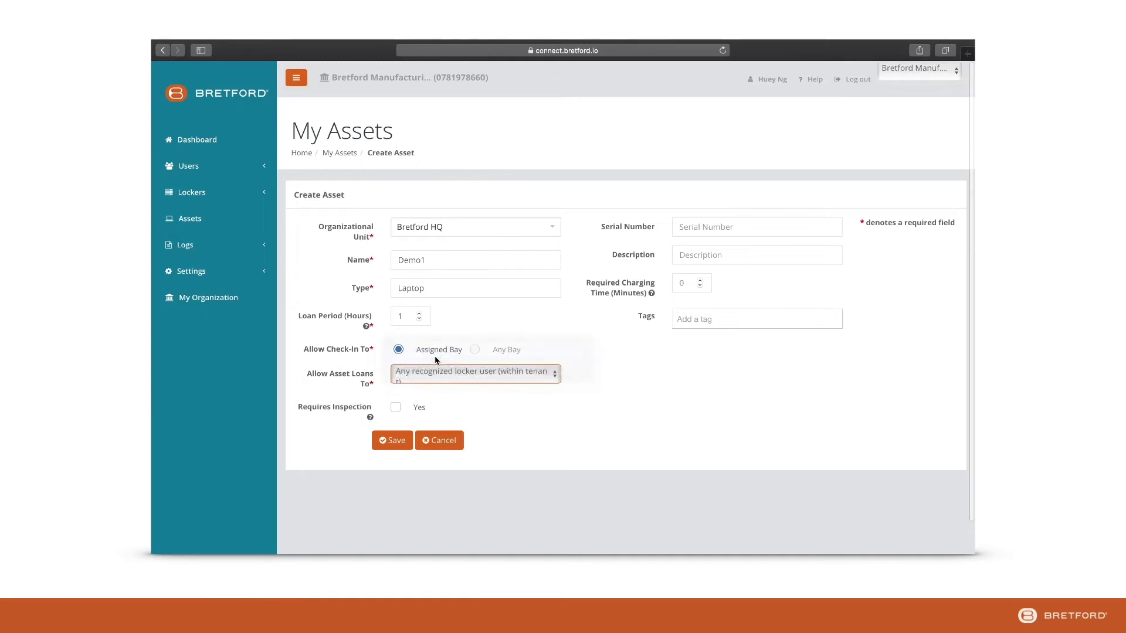
click(725, 227)
text(398465309846539)
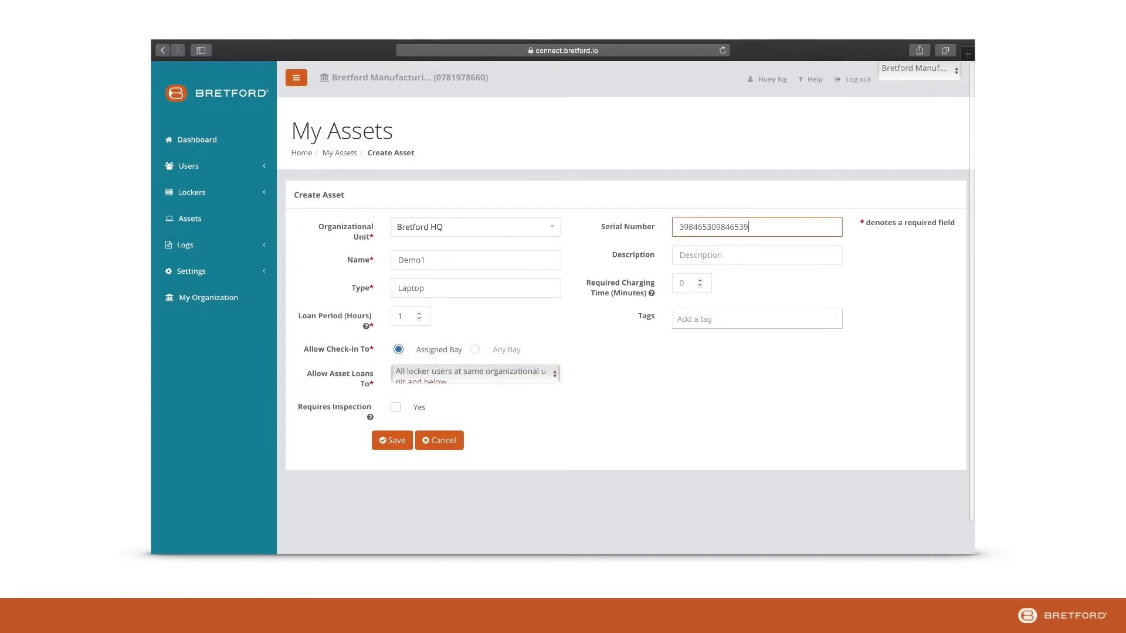
click(732, 254)
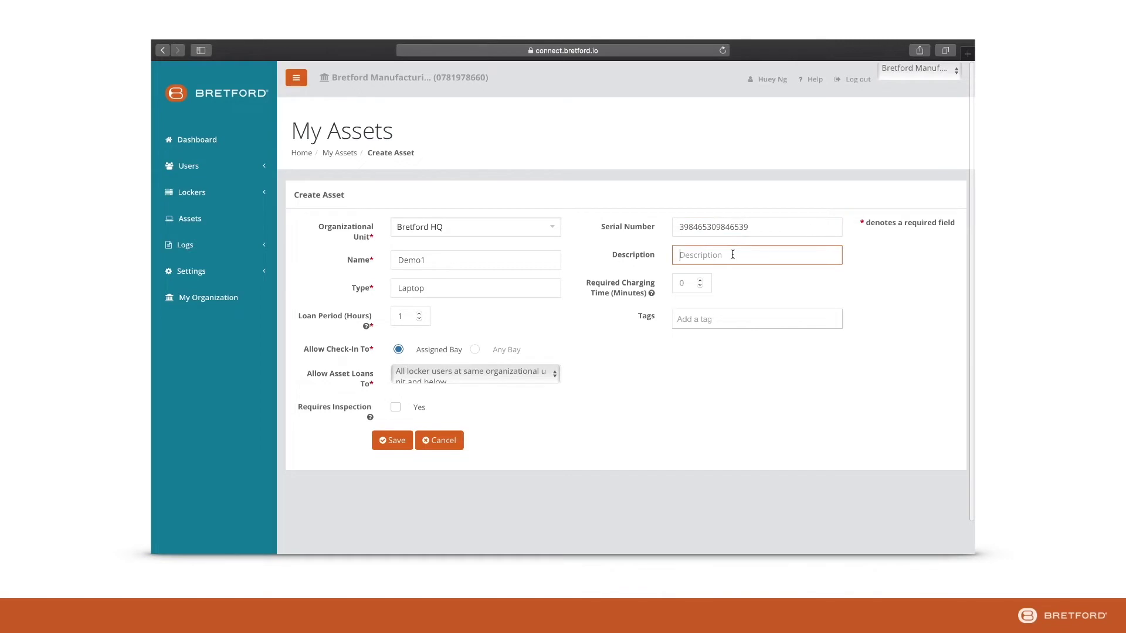
click(701, 282)
text(0)
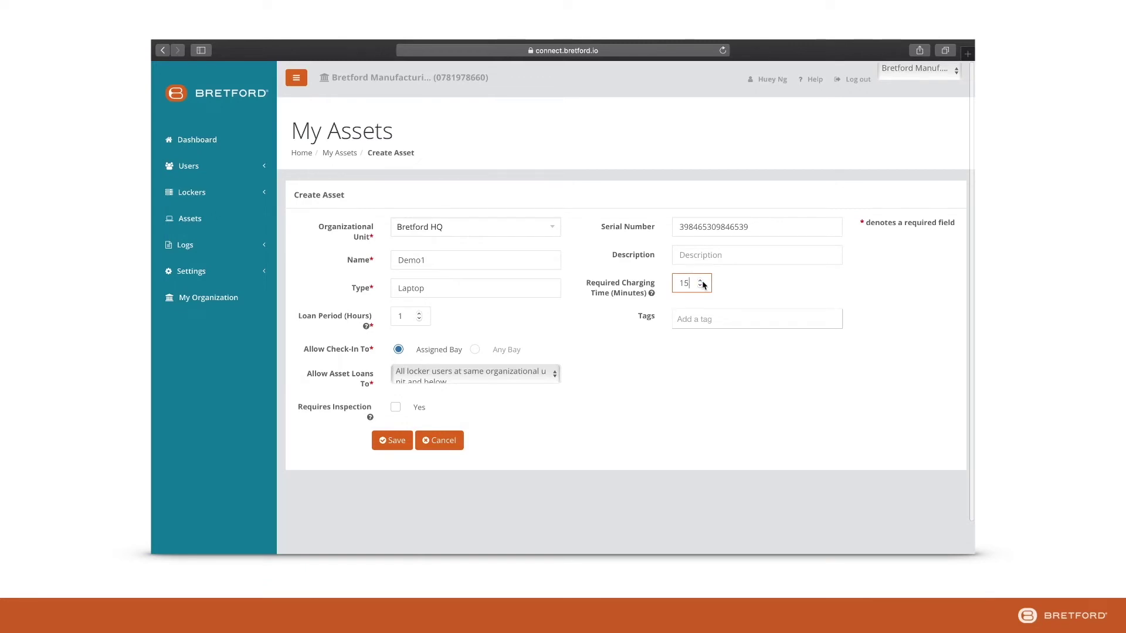
click(700, 280)
click(700, 281)
click(700, 281)
click(700, 281)
click(700, 281)
click(385, 439)
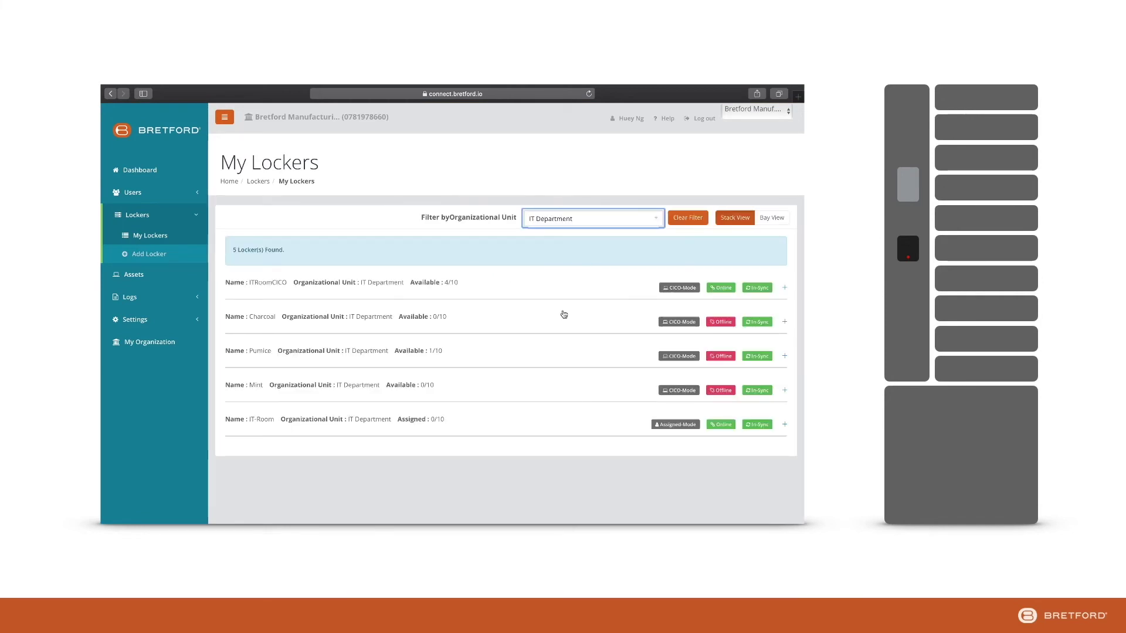
Assign the Demo1 laptop to bay 1 of the Mint locker and save.
click(491, 386)
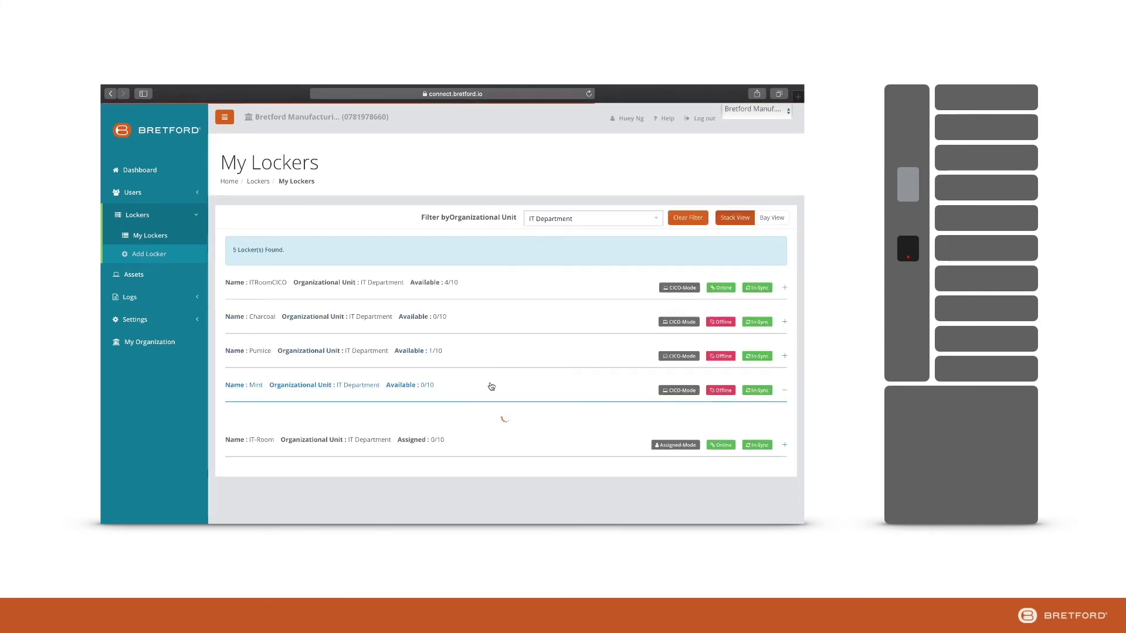
scroll(491, 385, down, 3)
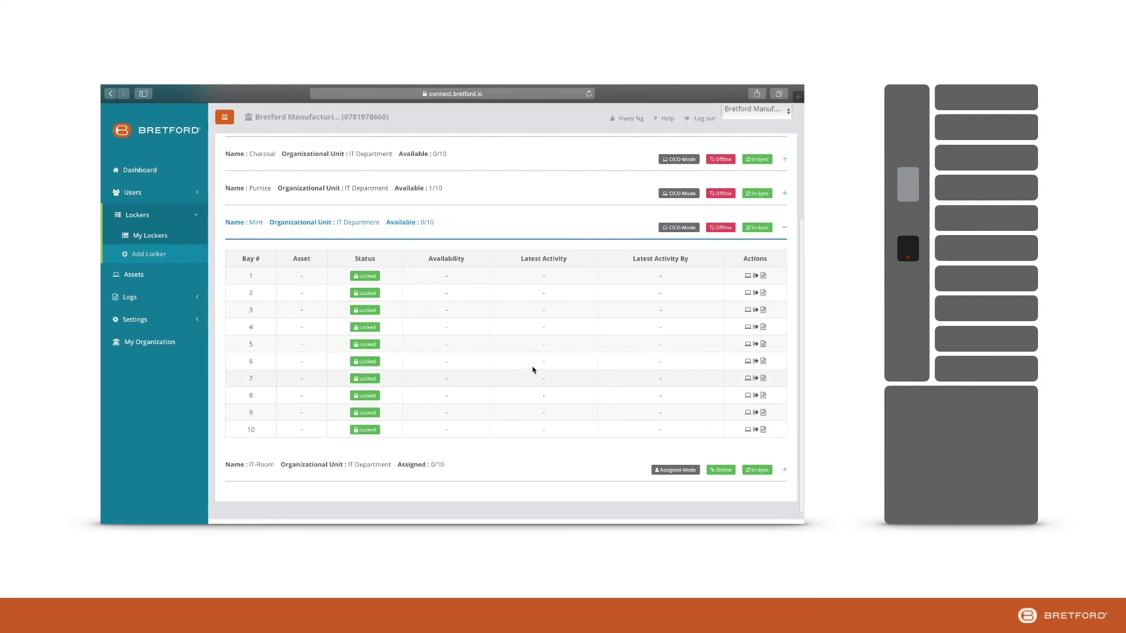
click(748, 277)
click(439, 230)
text(demo)
key(Return)
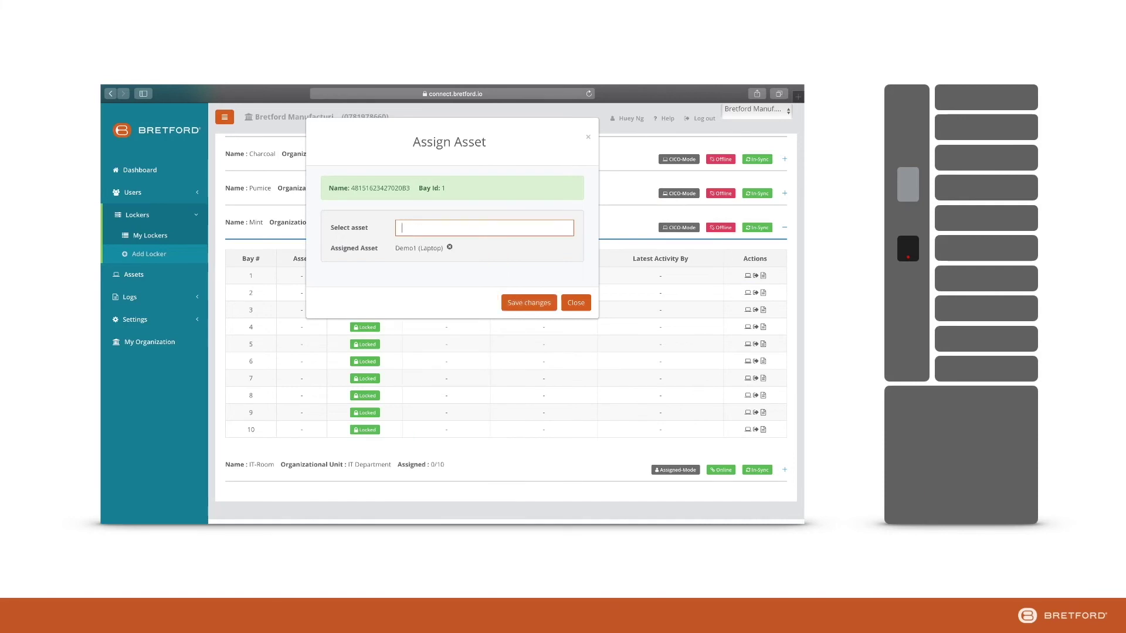
click(512, 302)
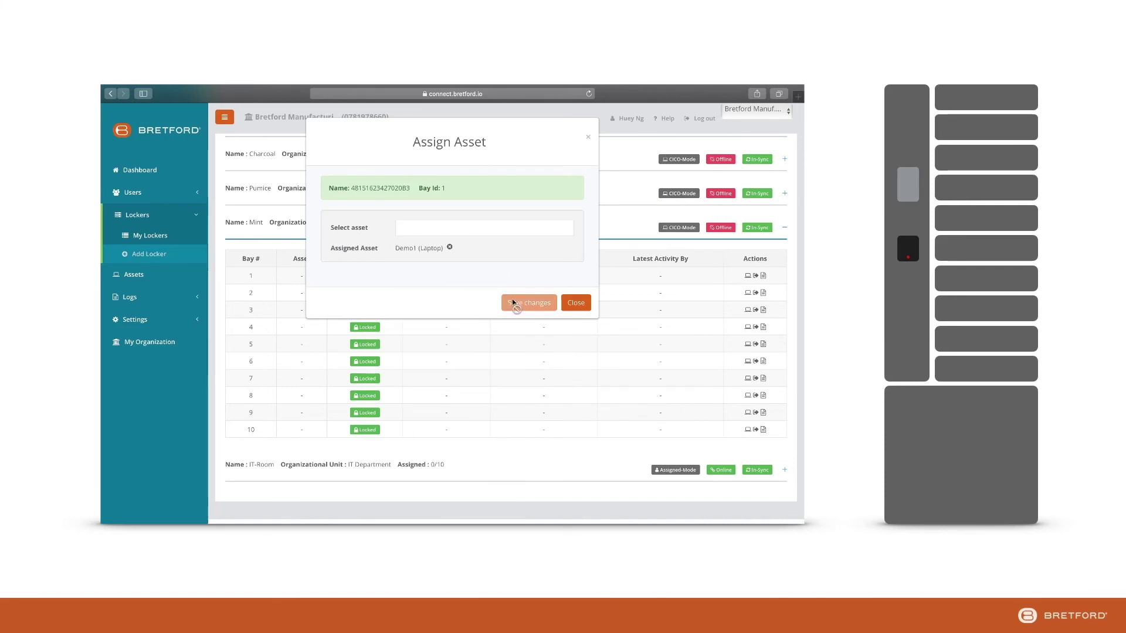